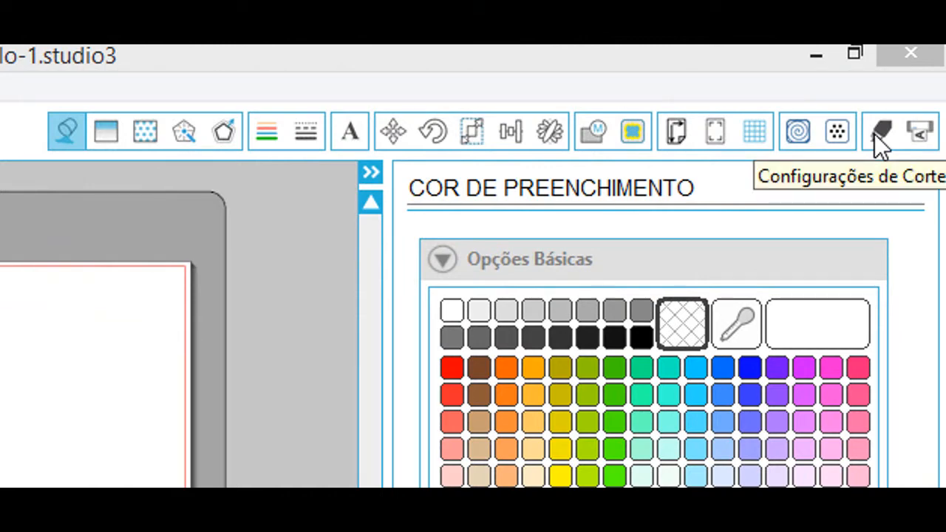
- Draw a circle about 65 mm wide and arrange it to overlap the rectangle's upper-right corner
{"action": "left_click", "coordinate": [879, 132]}
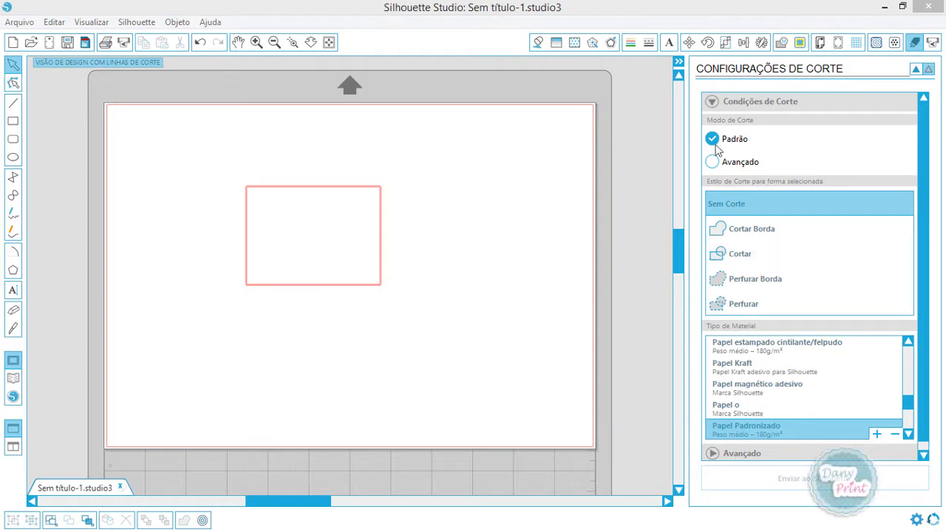
{"action": "left_click", "coordinate": [537, 44]}
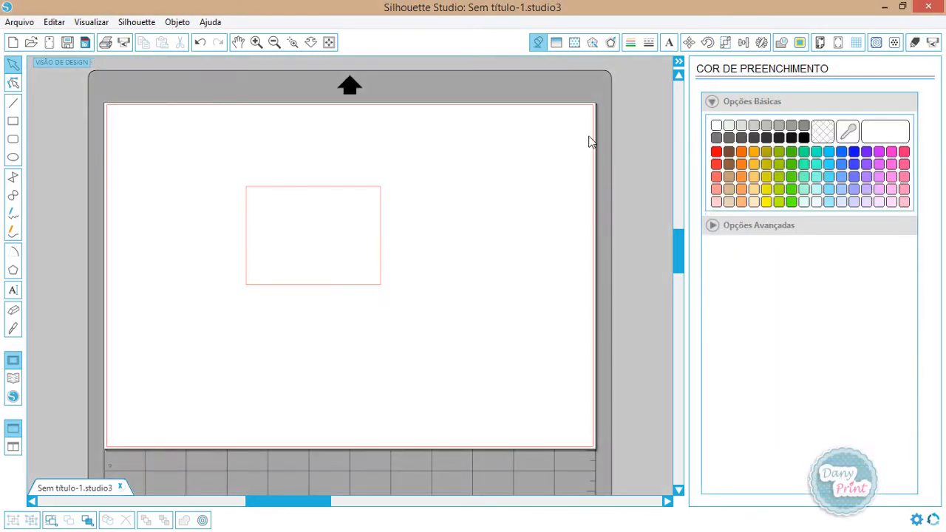
{"action": "left_click", "coordinate": [13, 157]}
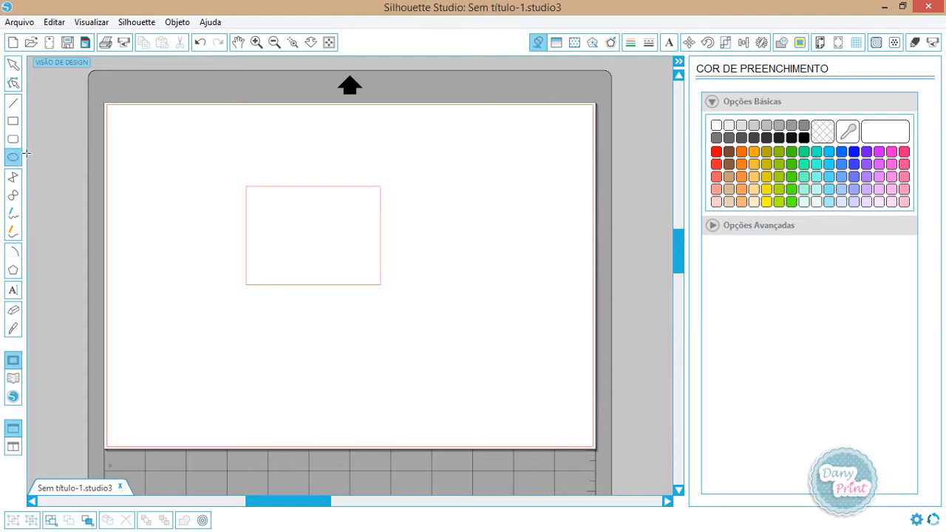
{"action": "left_click_drag", "start_coordinate": [321, 142], "coordinate": [430, 207]}
{"action": "left_click", "coordinate": [455, 284]}
{"action": "left_click_drag", "start_coordinate": [456, 311], "coordinate": [326, 201]}
{"action": "left_click_drag", "start_coordinate": [387, 238], "coordinate": [383, 291]}
{"action": "left_click", "coordinate": [473, 318]}
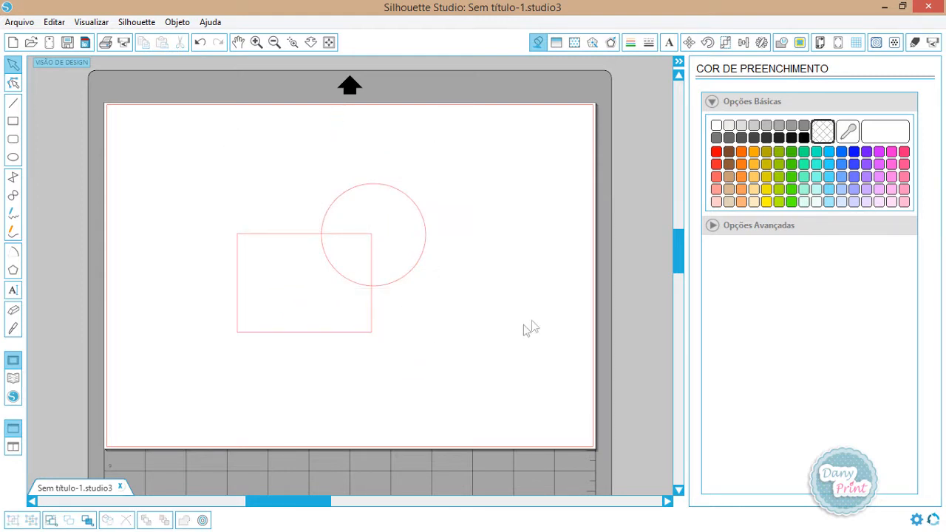
- Set the cut style of the circle and the rectangle together to Cortar Borda
{"action": "left_click", "coordinate": [915, 44]}
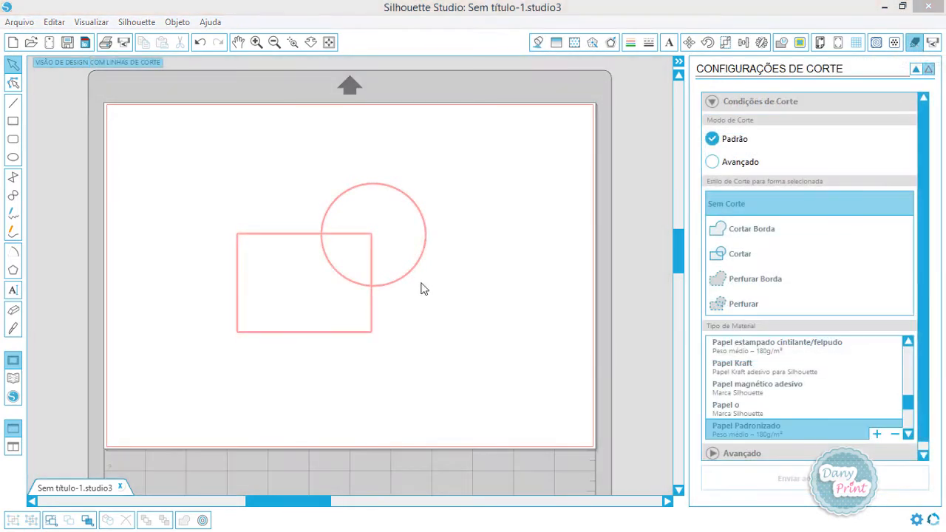
{"action": "left_click_drag", "start_coordinate": [484, 315], "coordinate": [297, 230]}
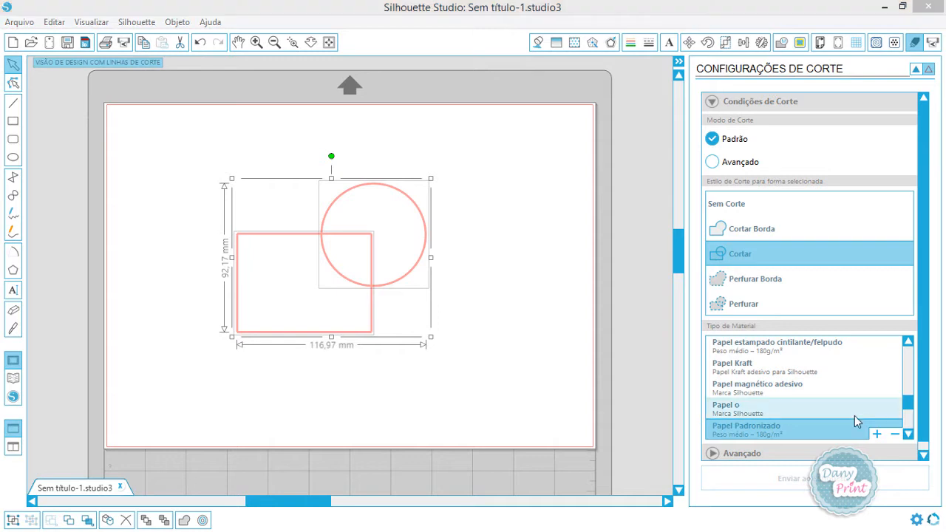
{"action": "left_click", "coordinate": [483, 293]}
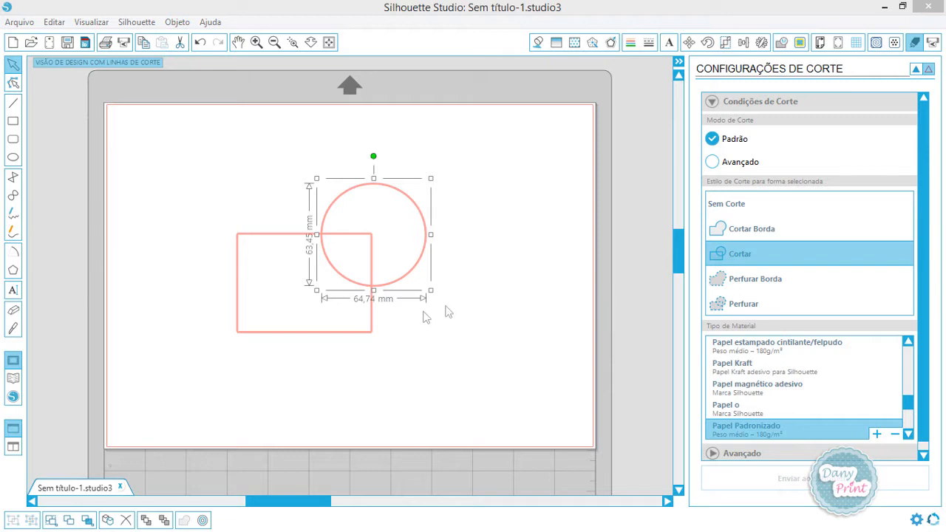
{"action": "left_click", "coordinate": [482, 326]}
{"action": "left_click_drag", "start_coordinate": [482, 326], "coordinate": [306, 217]}
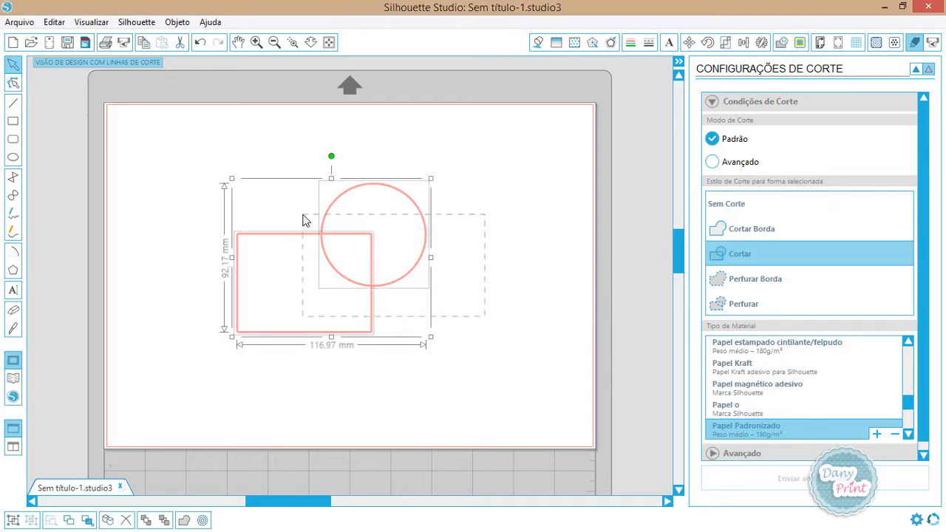
{"action": "left_click", "coordinate": [754, 234]}
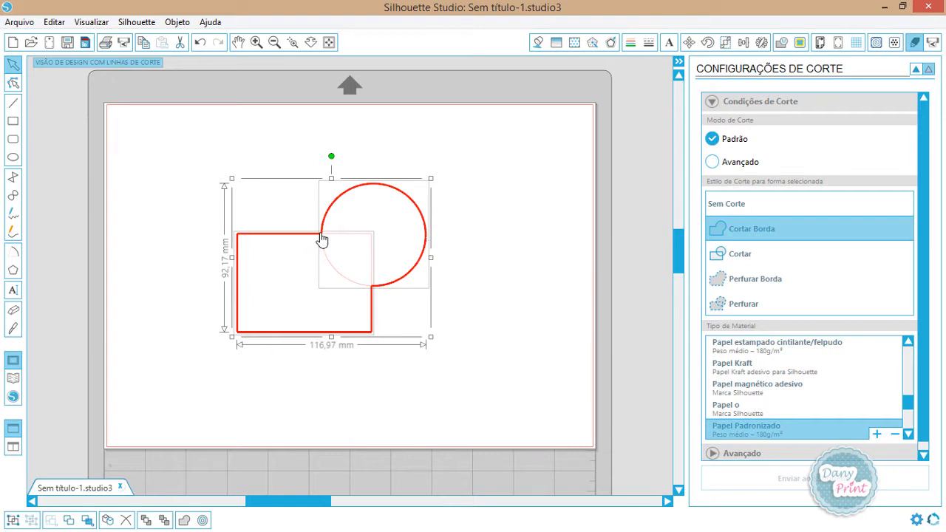
{"action": "left_click", "coordinate": [474, 243]}
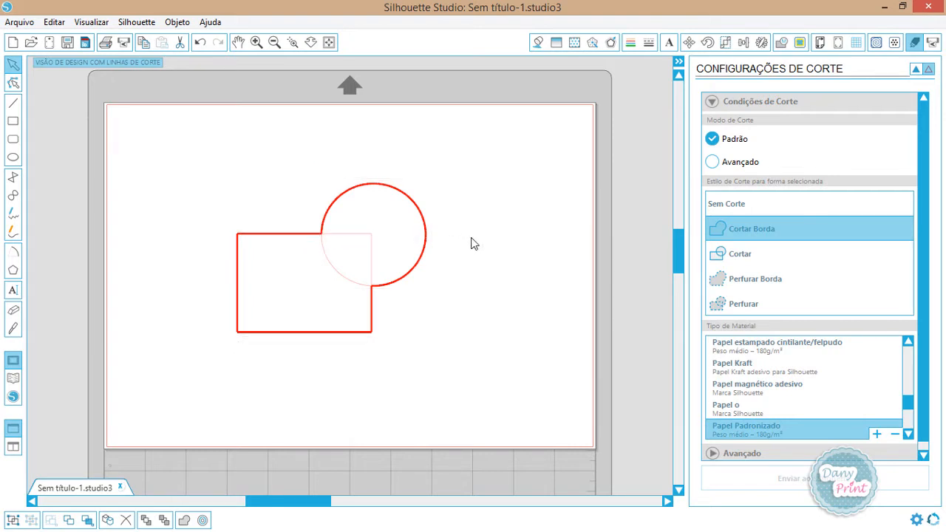
- Set the circle's cut style to Sem Corte and check the rectangle's cut style
{"action": "left_click", "coordinate": [405, 279]}
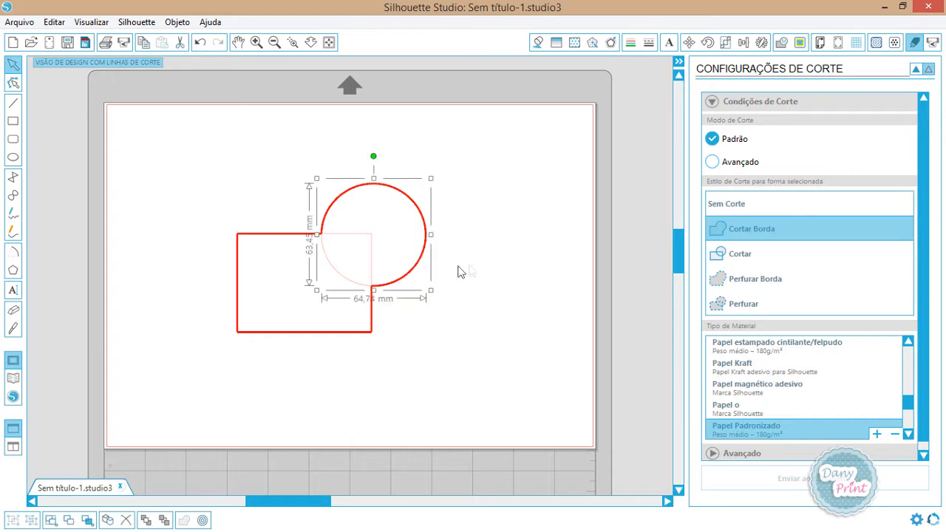
{"action": "left_click", "coordinate": [728, 204]}
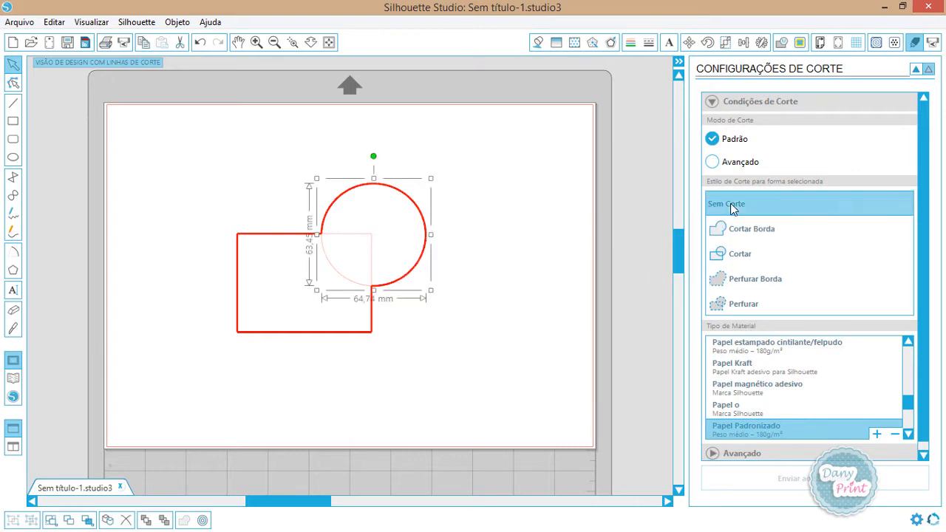
{"action": "left_click", "coordinate": [492, 338]}
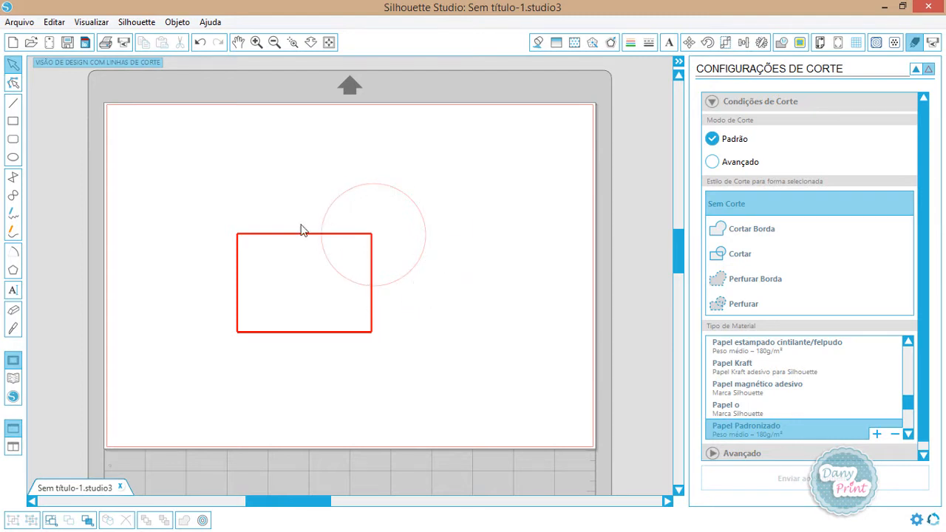
{"action": "left_click", "coordinate": [344, 292]}
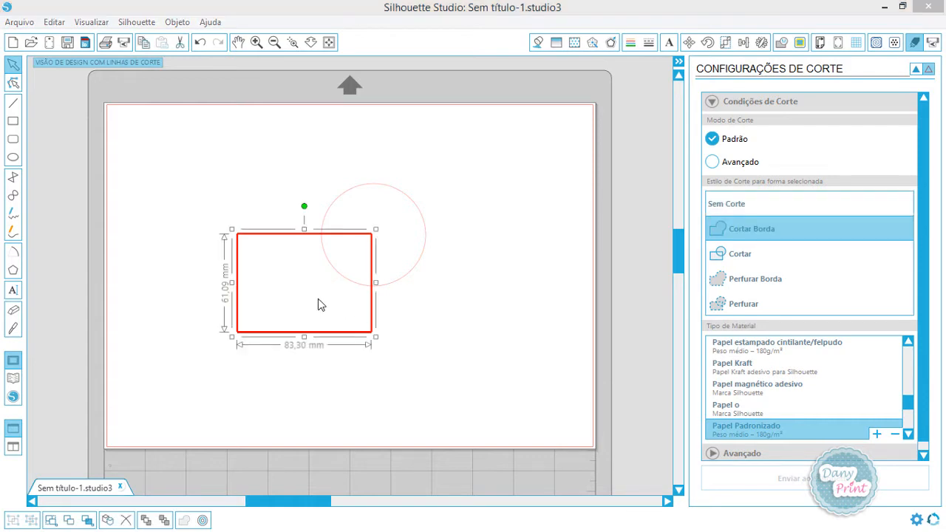
{"action": "left_click", "coordinate": [208, 222]}
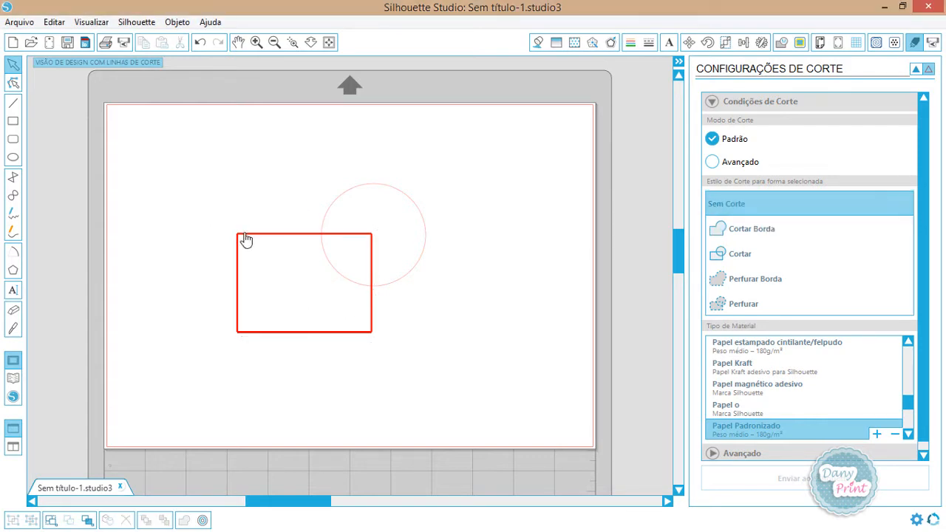
- Create a rounded outward offset of 2 mm around the rectangle
{"action": "left_click", "coordinate": [244, 236]}
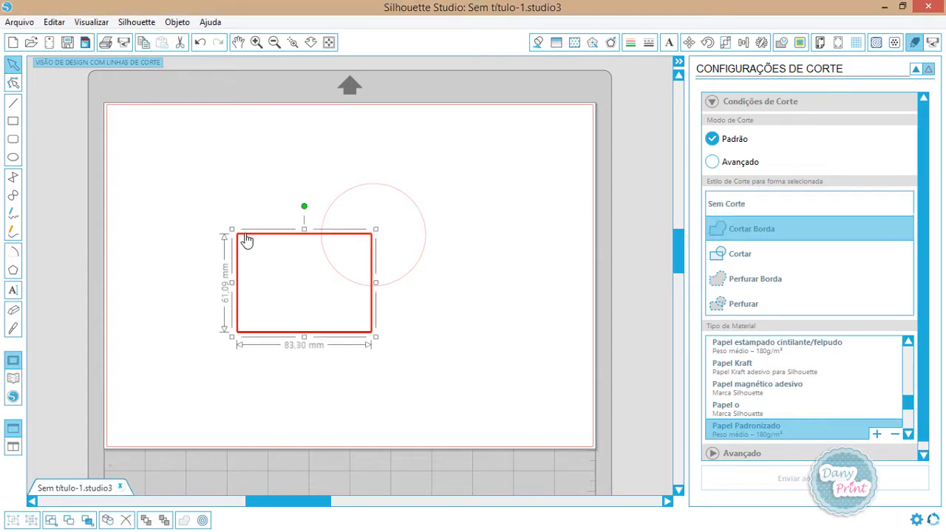
{"action": "left_click", "coordinate": [538, 43]}
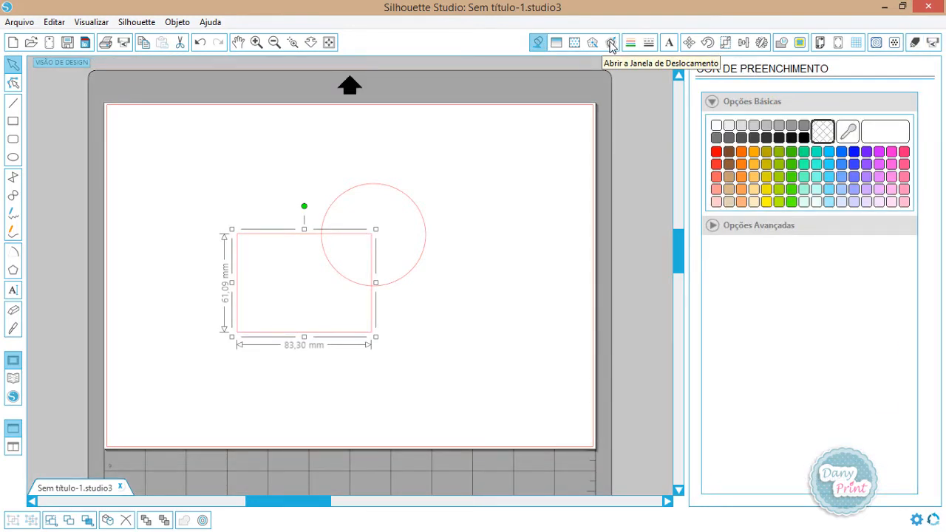
{"action": "left_click", "coordinate": [611, 45]}
{"action": "left_click", "coordinate": [717, 121]}
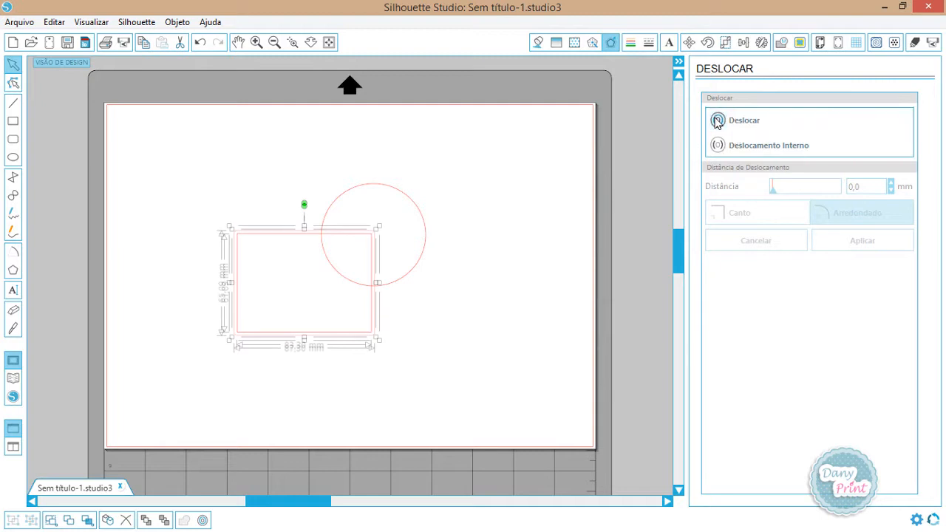
{"action": "left_click", "coordinate": [400, 325]}
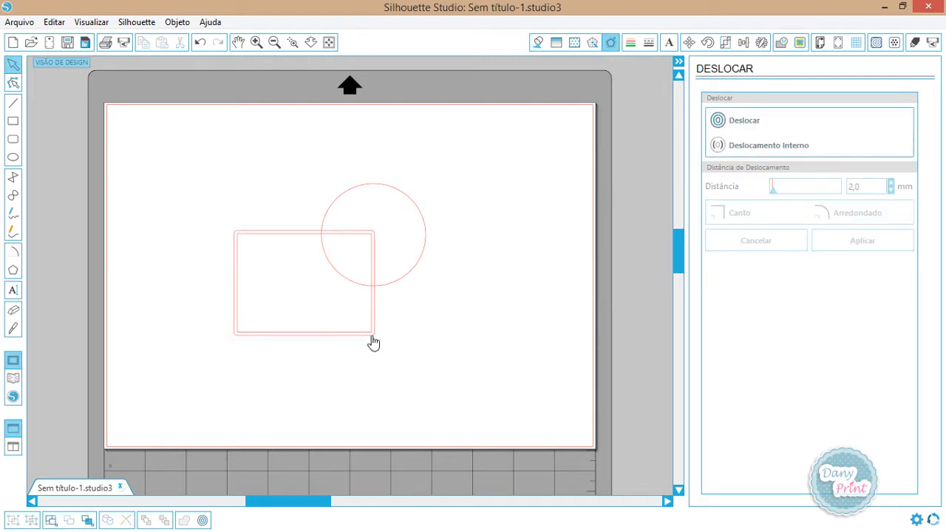
- Fill the offset outline around the rectangle with orange
{"action": "left_click", "coordinate": [375, 343]}
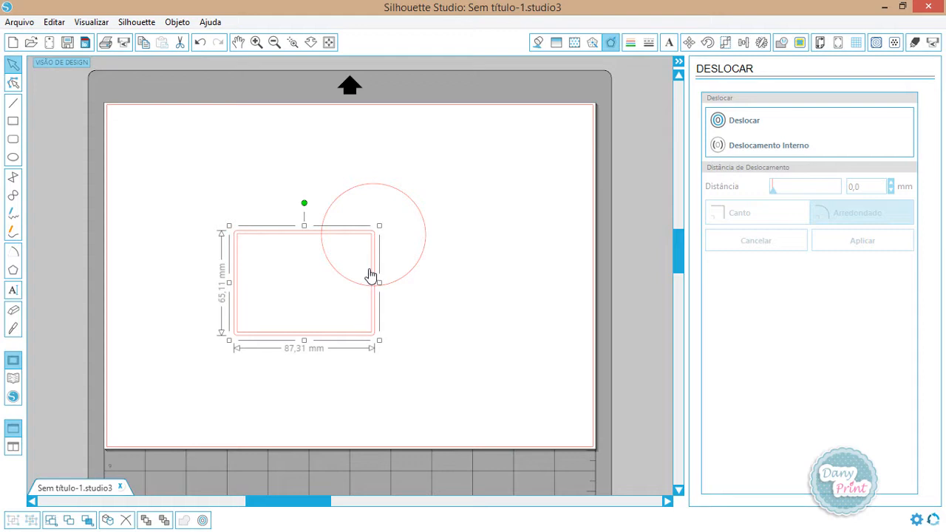
{"action": "left_click", "coordinate": [539, 42]}
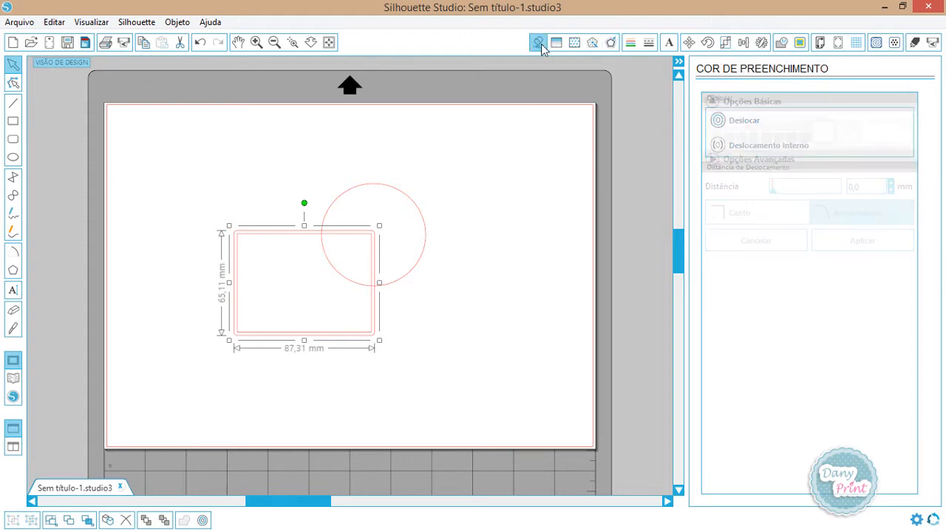
{"action": "left_click", "coordinate": [755, 153]}
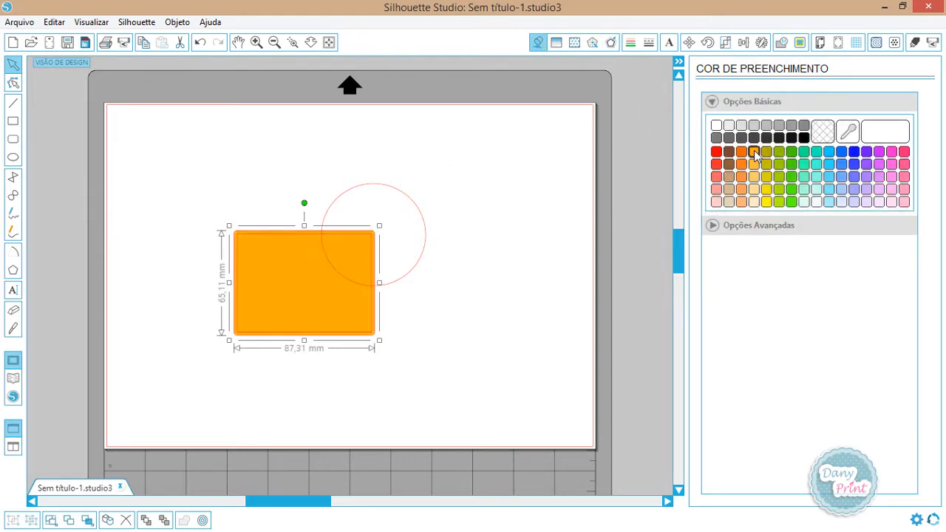
{"action": "left_click", "coordinate": [380, 303]}
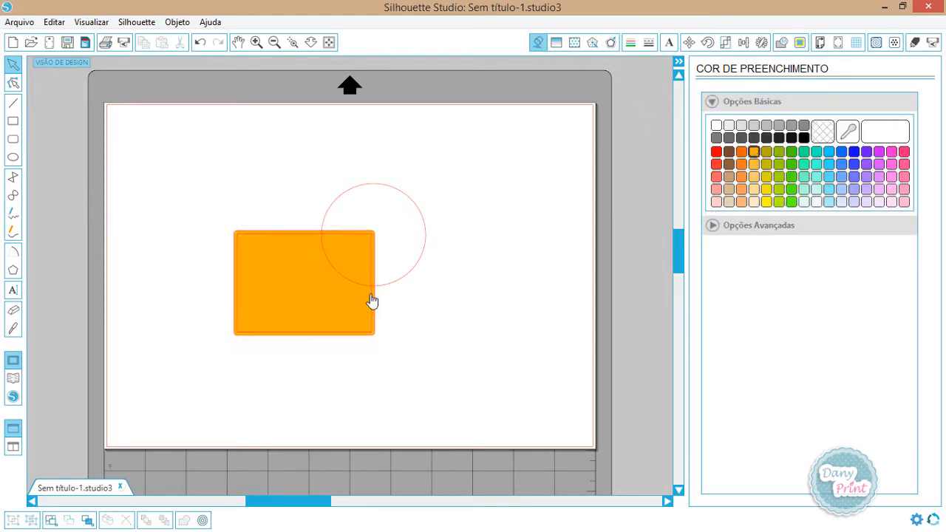
{"action": "left_click", "coordinate": [374, 343]}
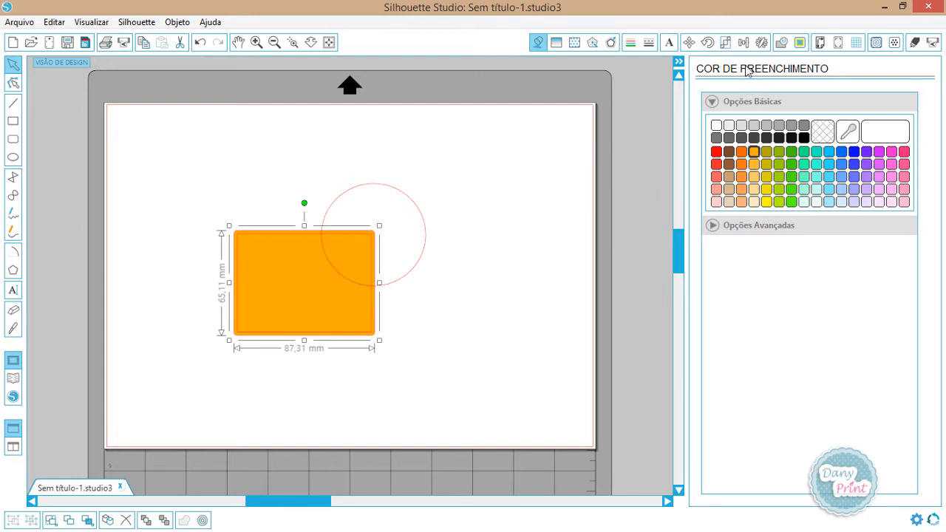
{"action": "left_click", "coordinate": [437, 325]}
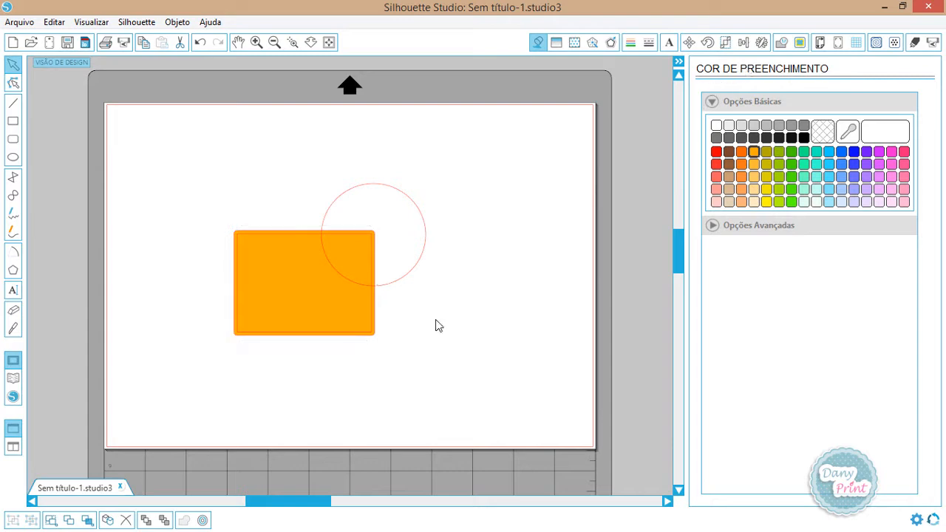
- Move the circle up and right, clear of the orange rectangle
{"action": "left_click", "coordinate": [371, 328]}
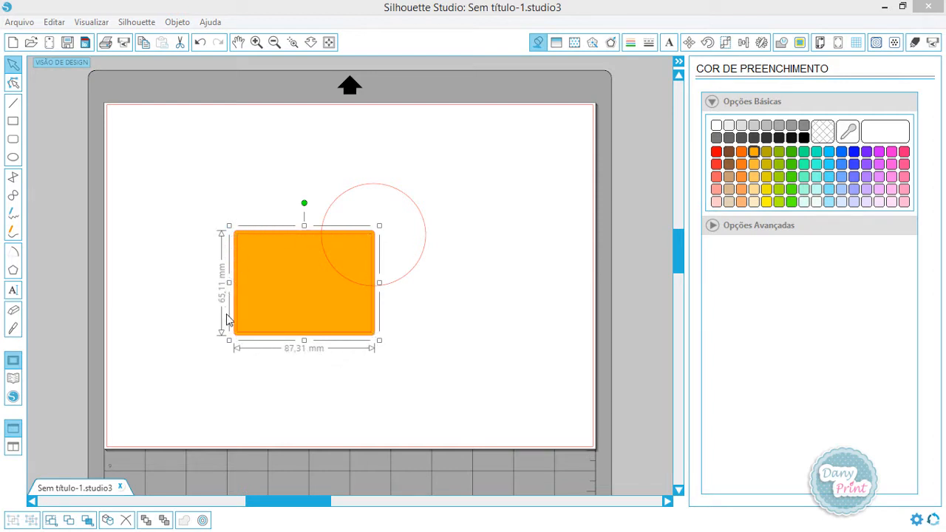
{"action": "left_click", "coordinate": [430, 273]}
{"action": "left_click_drag", "start_coordinate": [425, 270], "coordinate": [526, 233]}
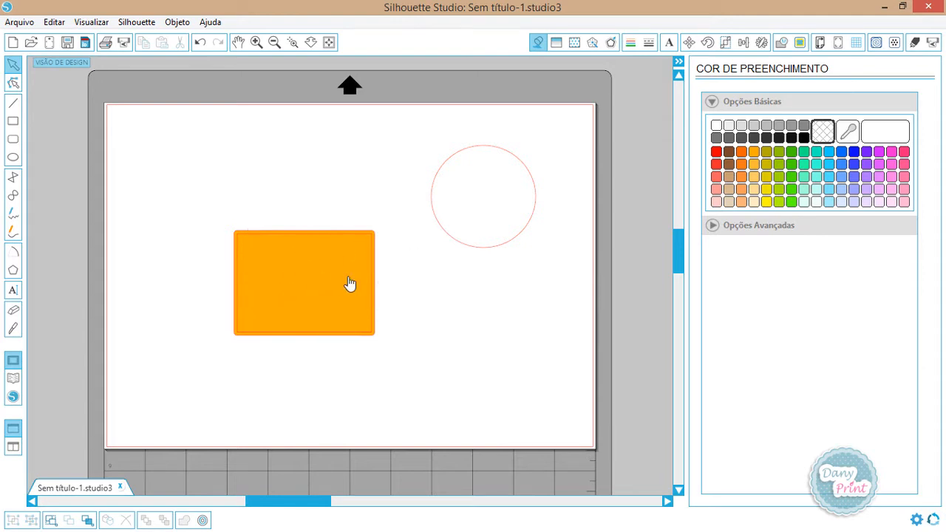
- Set the cut style of the orange offset shape to Sem Corte, leaving the inner rectangle as the cut line
{"action": "left_click", "coordinate": [914, 43]}
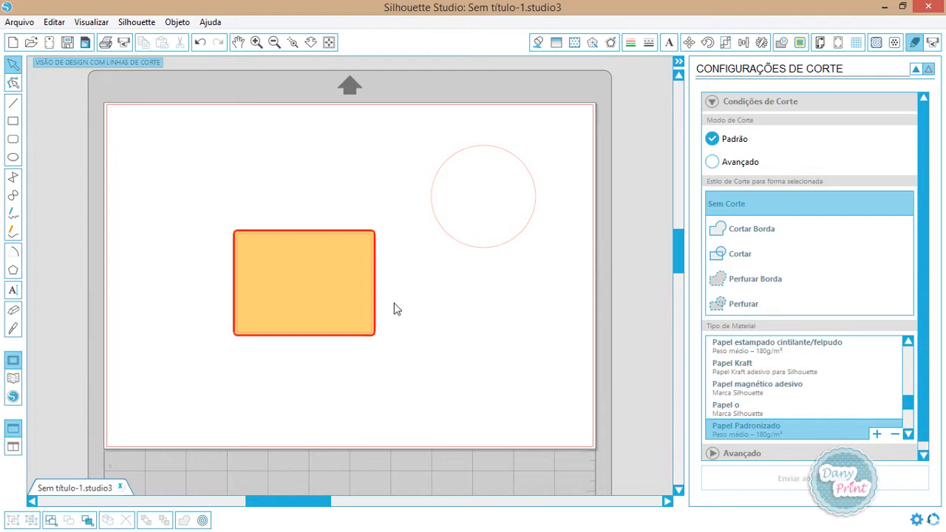
{"action": "left_click", "coordinate": [333, 237]}
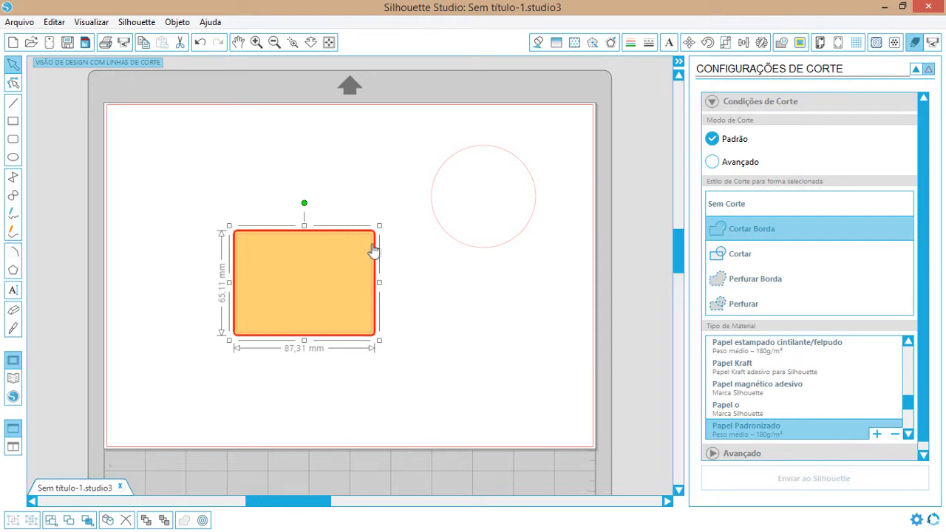
{"action": "left_click", "coordinate": [730, 209]}
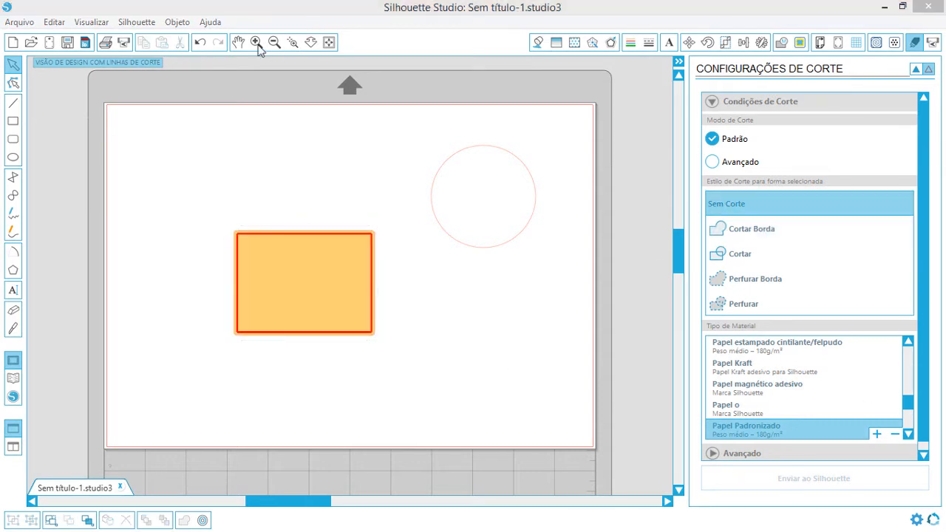
- Inspect the orange shape's edge up close and delete the orange offset shape
{"action": "left_click", "coordinate": [293, 43]}
{"action": "left_click_drag", "start_coordinate": [281, 213], "coordinate": [400, 255]}
{"action": "left_click_drag", "start_coordinate": [334, 285], "coordinate": [486, 368]}
{"action": "key", "text": "Delete"}
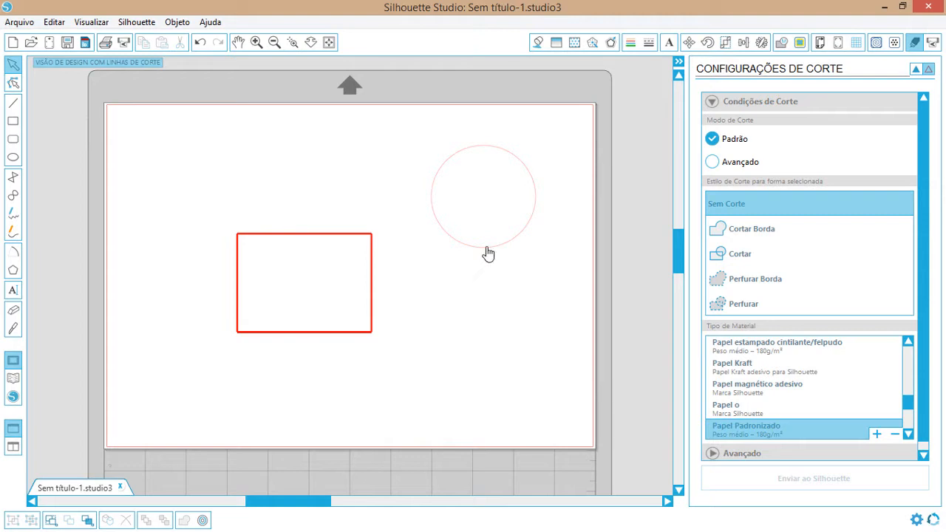
- Set the circle's cut style to Cortar and move it back over the rectangle's upper-right corner
{"action": "left_click", "coordinate": [487, 248]}
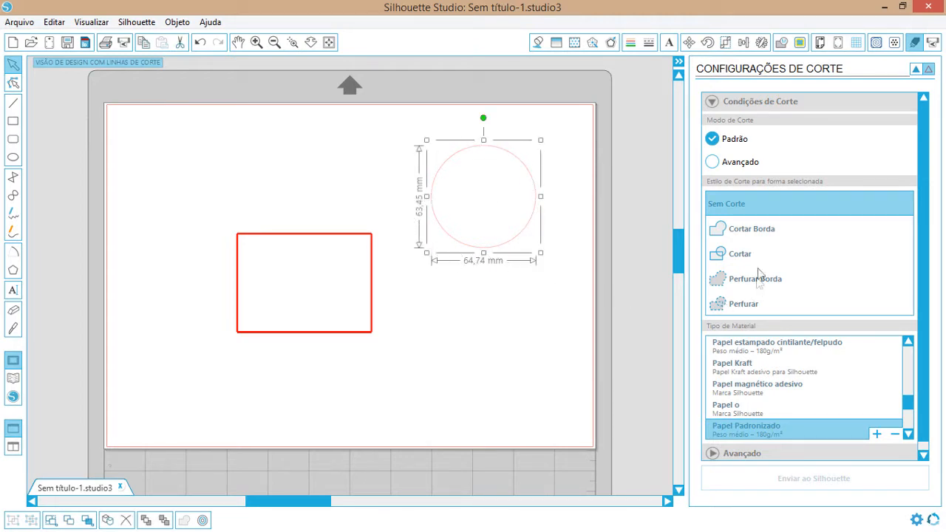
{"action": "left_click", "coordinate": [730, 255]}
{"action": "left_click", "coordinate": [521, 310]}
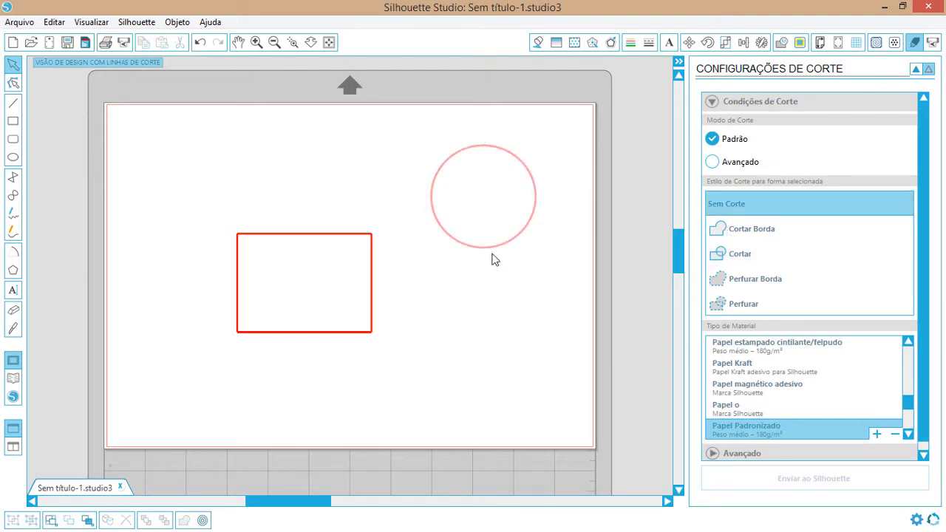
{"action": "left_click_drag", "start_coordinate": [486, 254], "coordinate": [386, 287]}
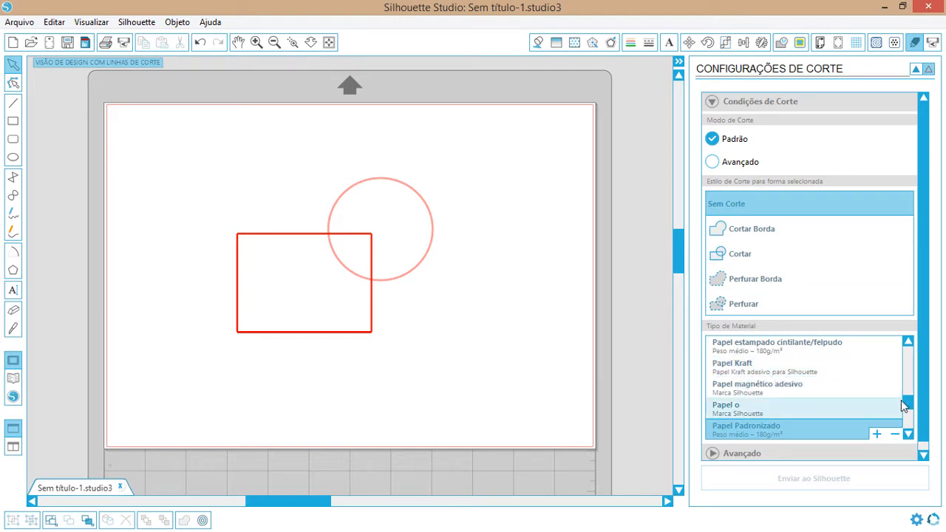
- Examine the available material types, from the Comumente Usado group through the Padrões de Silhouette presets
{"action": "left_click_drag", "start_coordinate": [911, 406], "coordinate": [911, 346]}
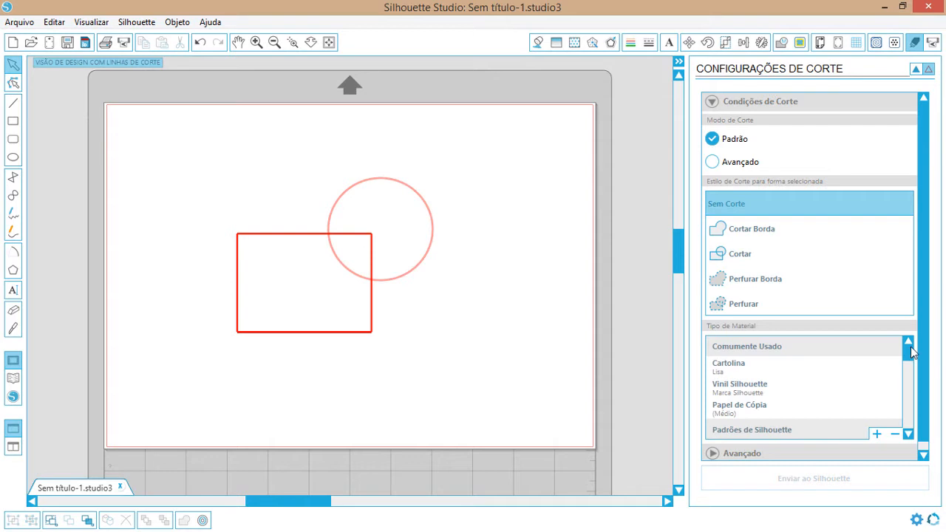
{"action": "left_click", "coordinate": [909, 435]}
{"action": "left_click", "coordinate": [910, 435]}
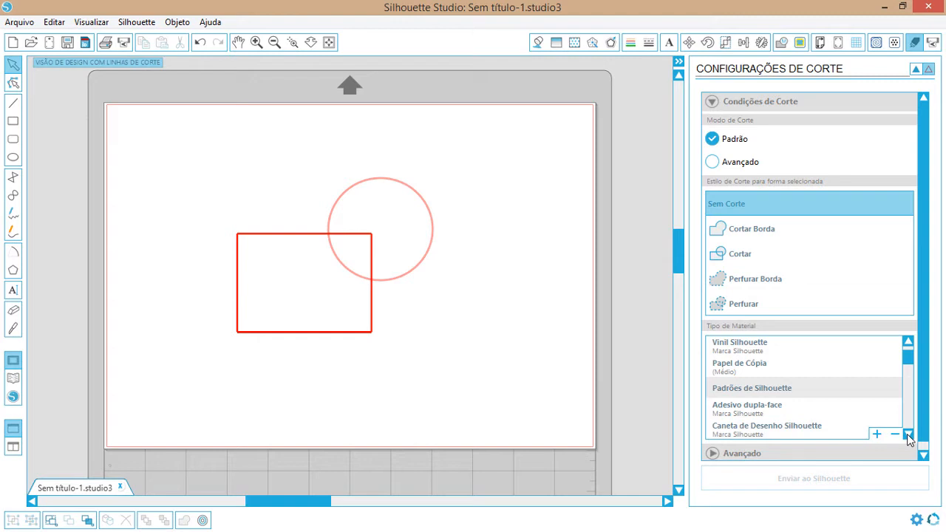
{"action": "left_click", "coordinate": [907, 434]}
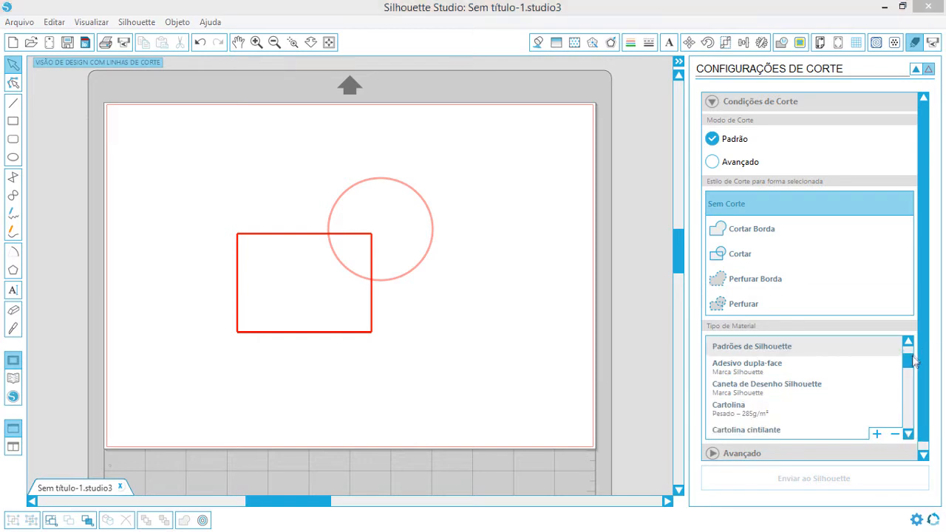
{"action": "left_click", "coordinate": [907, 436]}
{"action": "left_click", "coordinate": [908, 435]}
{"action": "left_click", "coordinate": [908, 435]}
{"action": "left_click", "coordinate": [908, 436]}
{"action": "left_click", "coordinate": [908, 436]}
{"action": "left_click", "coordinate": [908, 435]}
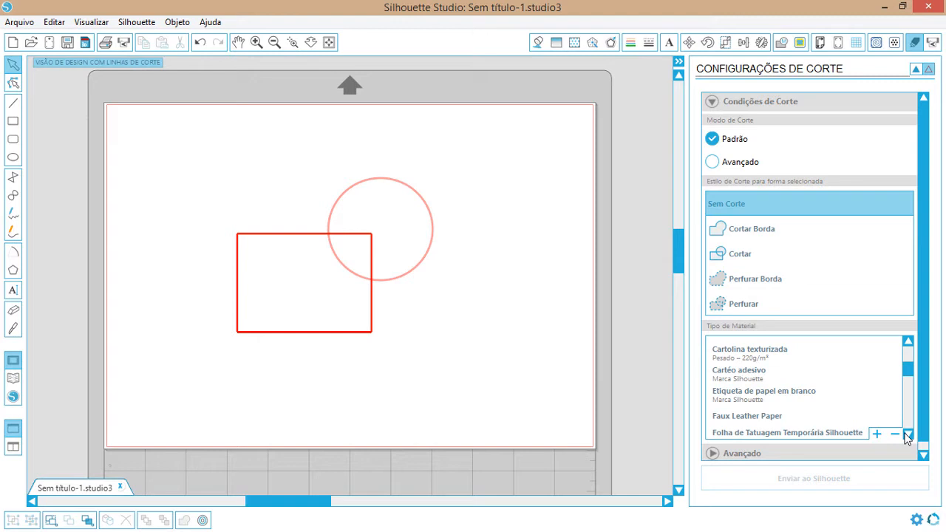
{"action": "left_click", "coordinate": [908, 435]}
{"action": "left_click", "coordinate": [907, 435]}
{"action": "left_click", "coordinate": [908, 434]}
{"action": "left_click", "coordinate": [908, 435]}
{"action": "left_click", "coordinate": [908, 434]}
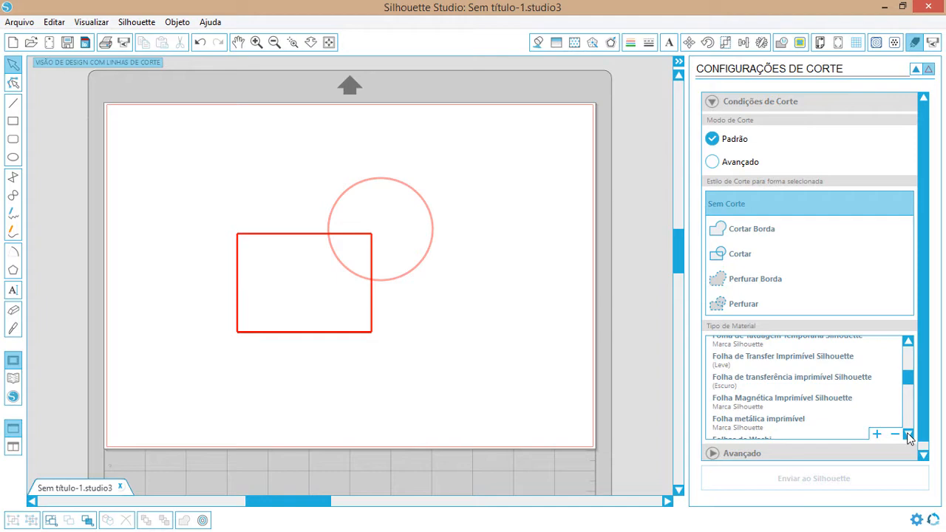
{"action": "left_click", "coordinate": [908, 434]}
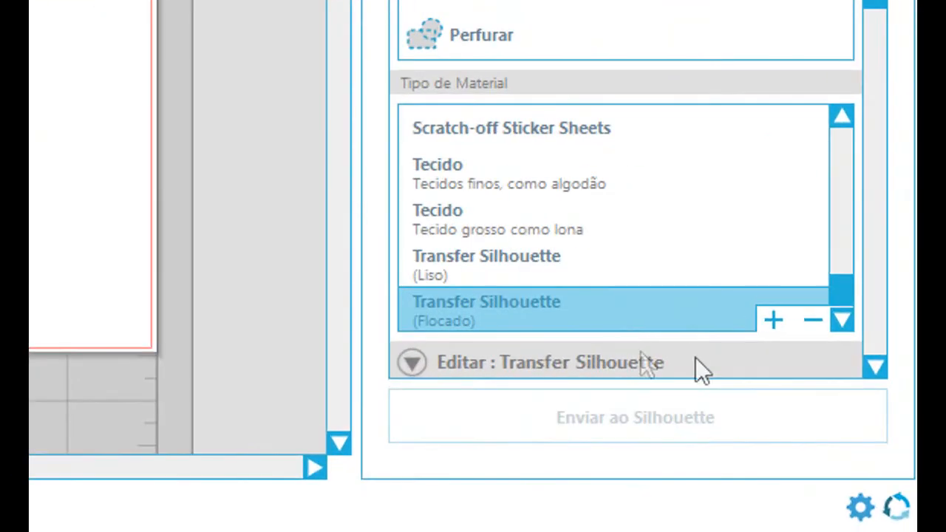
- Add a user-defined material to the material types and delete it again
{"action": "left_click", "coordinate": [774, 320]}
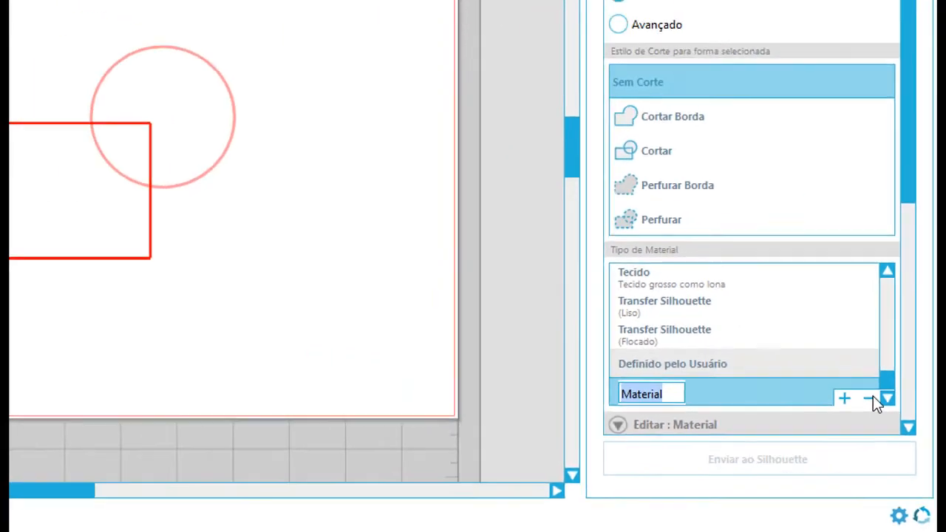
{"action": "left_click", "coordinate": [816, 320]}
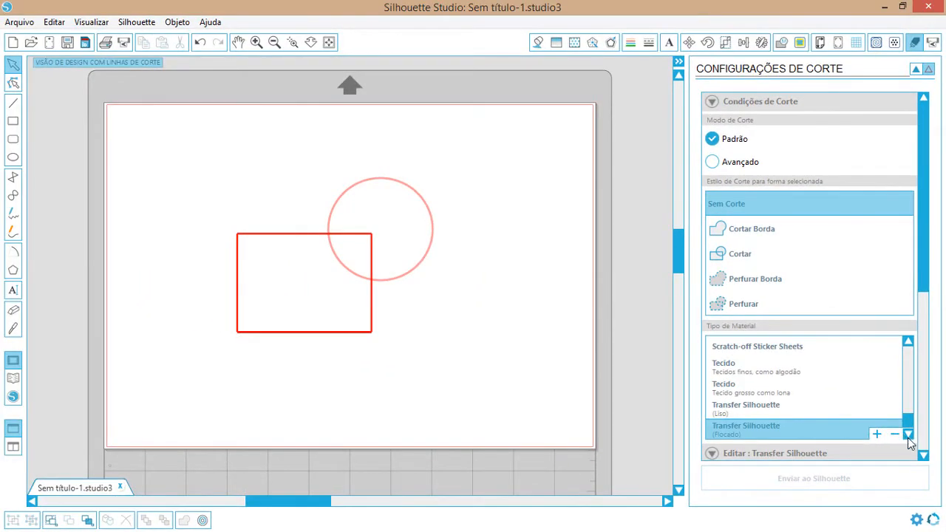
- Choose Papel Padronizado (Peso médio – 180g/m²) as the material type and bring up its blade, speed and thickness settings
{"action": "left_click_drag", "start_coordinate": [912, 422], "coordinate": [909, 407]}
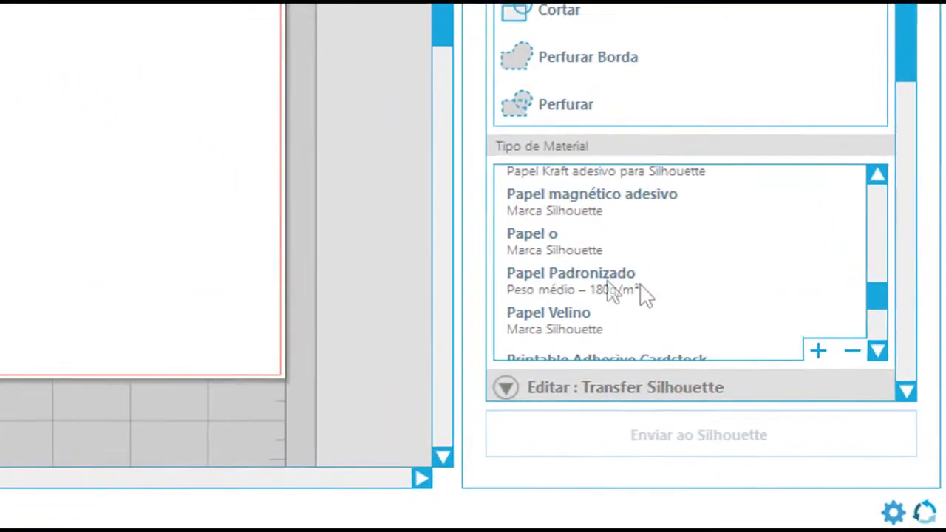
{"action": "left_click", "coordinate": [750, 395]}
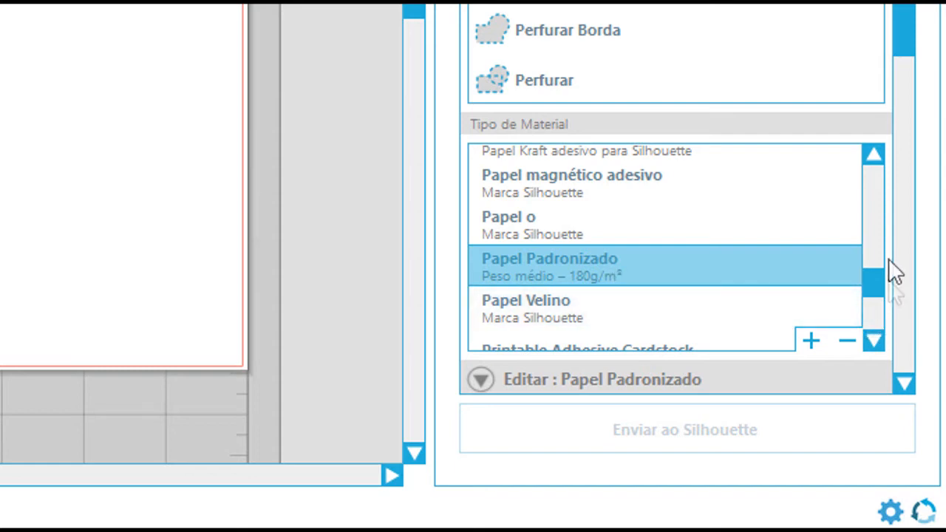
{"action": "left_click_drag", "start_coordinate": [896, 37], "coordinate": [898, 254]}
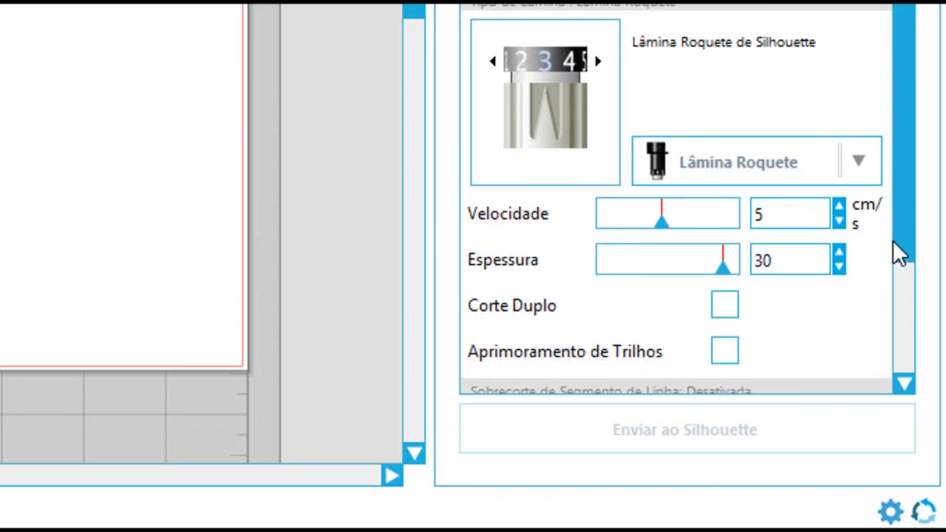
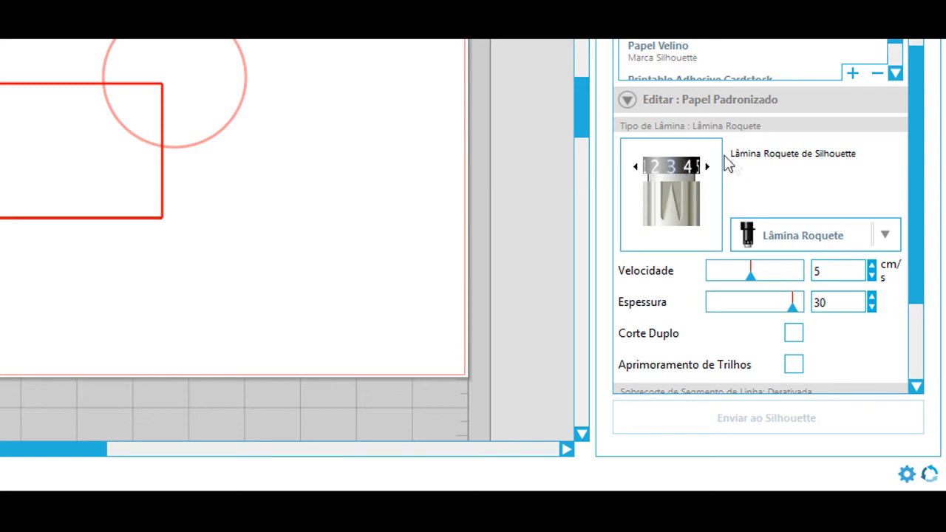
- Set the blade depth to 4 and review the blade type options, keeping Lâmina Roquete
{"action": "left_click", "coordinate": [706, 168]}
{"action": "left_click", "coordinate": [886, 237]}
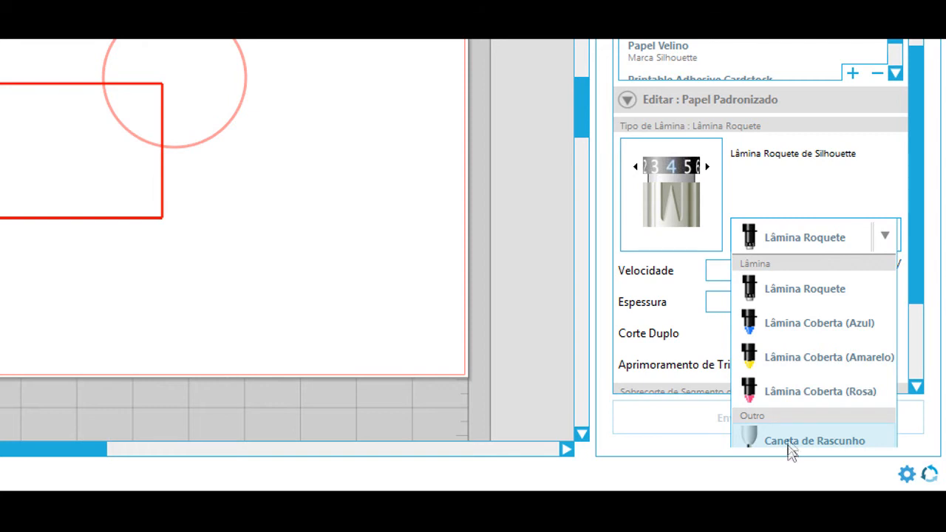
{"action": "left_click", "coordinate": [791, 198]}
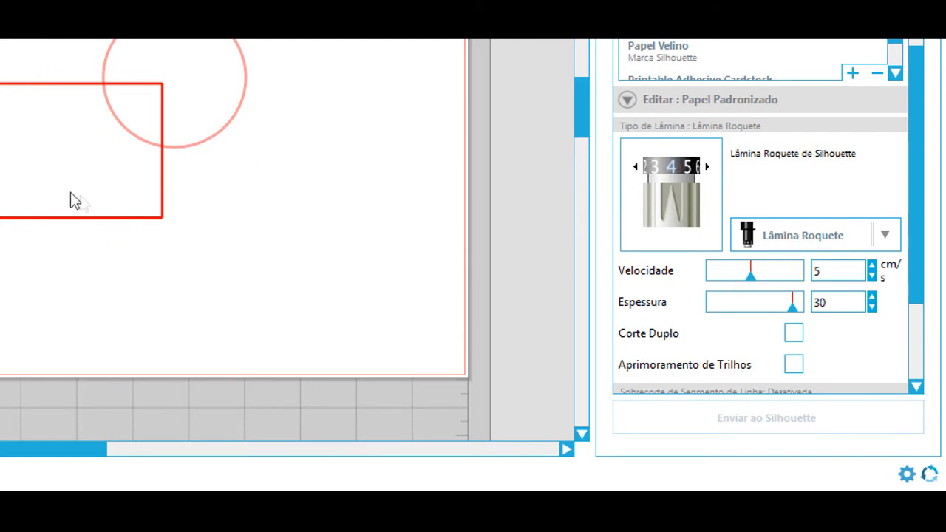
- Try faster and slower cutting speeds for Papel Padronizado, ending with Velocidade at 5 cm/s
{"action": "left_click", "coordinate": [871, 267]}
{"action": "left_click", "coordinate": [872, 267]}
{"action": "left_click", "coordinate": [872, 278]}
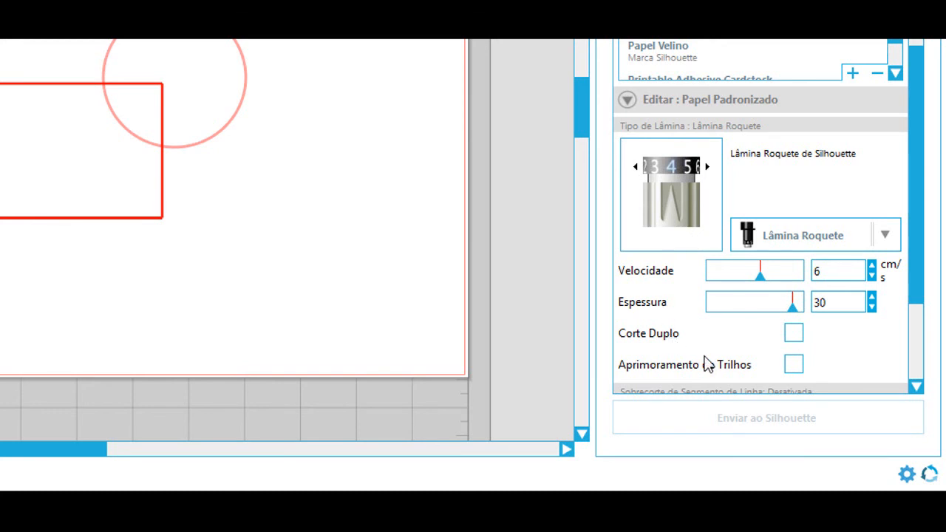
{"action": "left_click", "coordinate": [871, 277]}
{"action": "left_click", "coordinate": [872, 277]}
{"action": "left_click", "coordinate": [873, 267]}
- Raise the Lâmina Roquete blade depth to 10
{"action": "left_click", "coordinate": [706, 167]}
{"action": "left_click", "coordinate": [705, 167]}
{"action": "left_click", "coordinate": [706, 167]}
{"action": "left_click", "coordinate": [706, 167]}
{"action": "left_click", "coordinate": [706, 167]}
{"action": "left_click", "coordinate": [706, 167]}
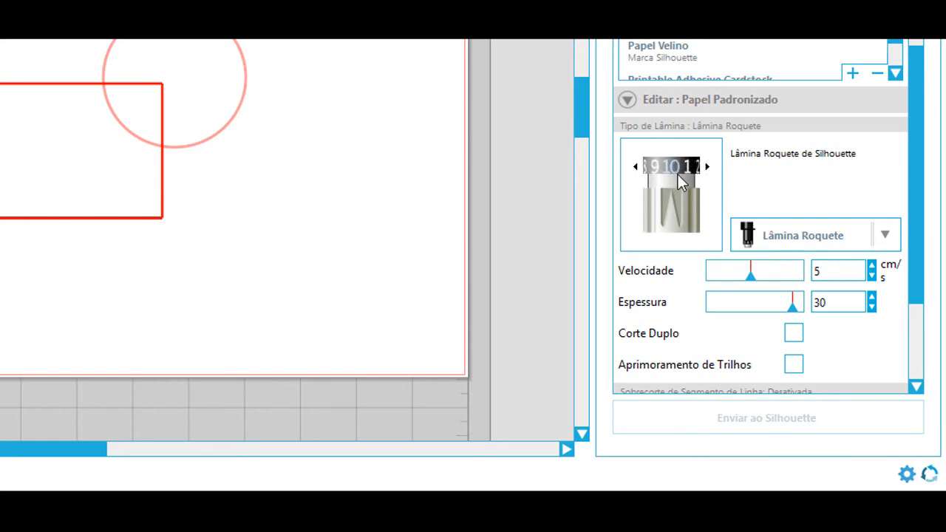